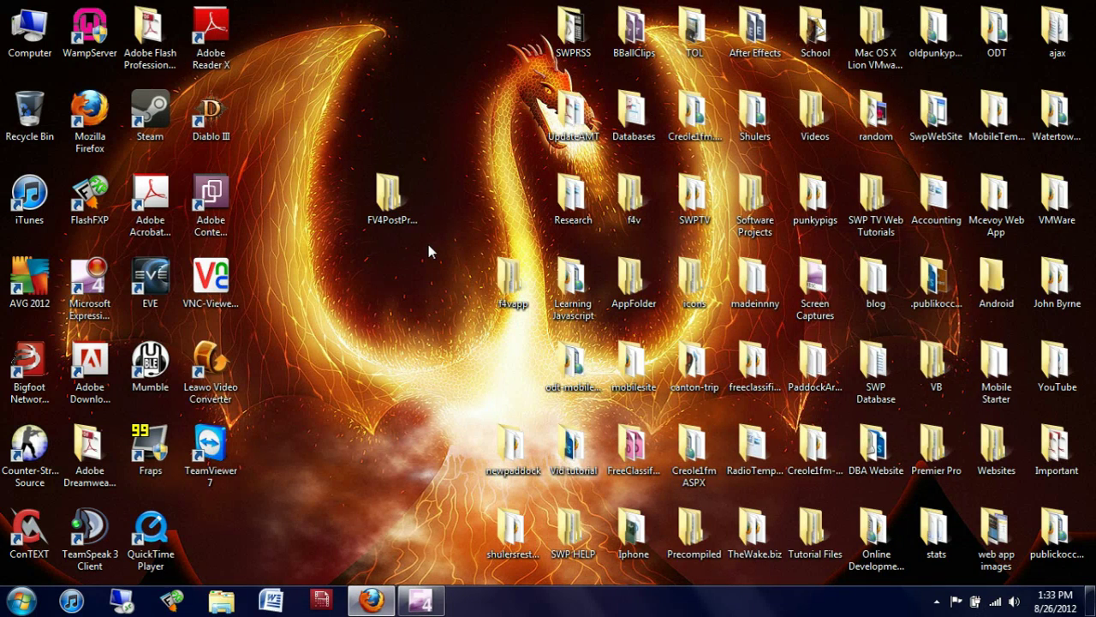
Launch Command Prompt by searching 'cm' from the Start menu
left_click(387, 200)
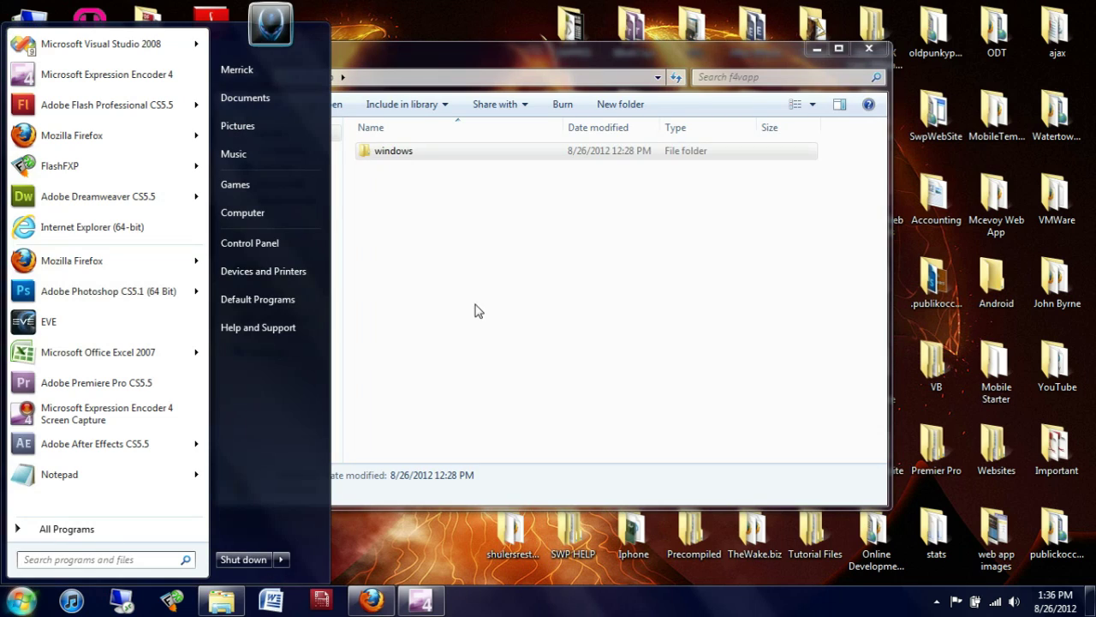
left_click(76, 560)
type("cm")
key("Return")
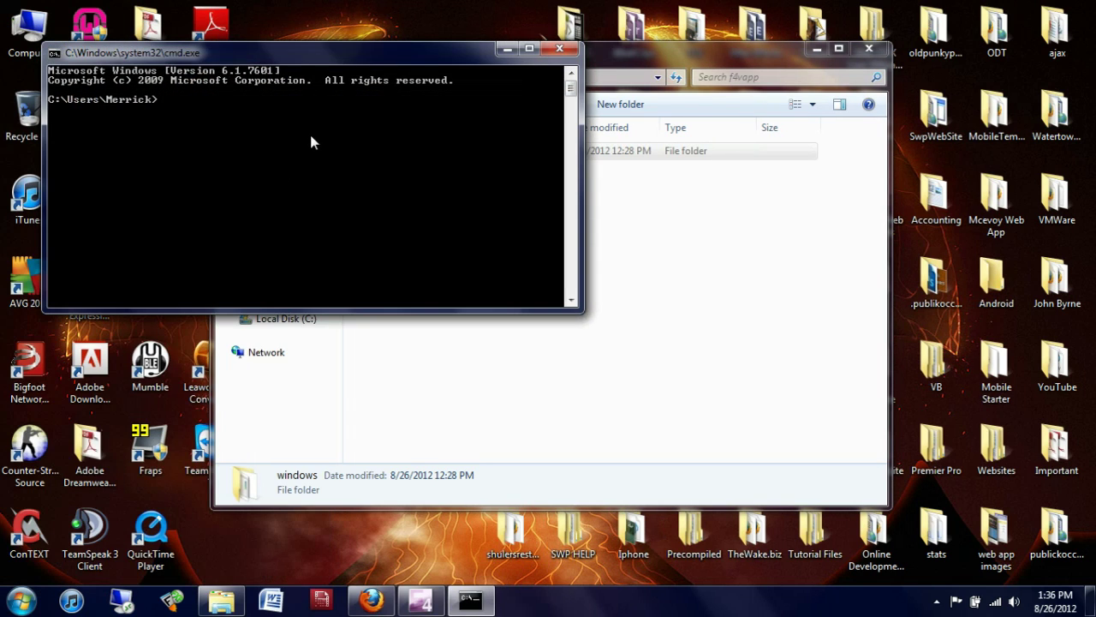
Reposition the f4vapp folder window and open its windows subfolder
left_click(686, 64)
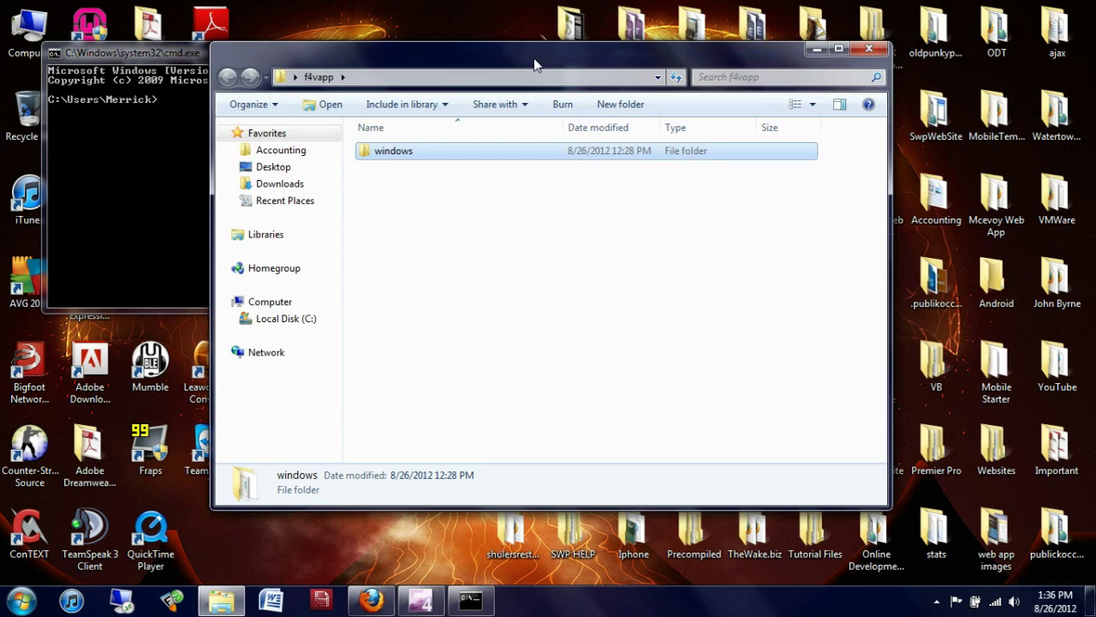
left_click_drag(536, 65, 595, 57)
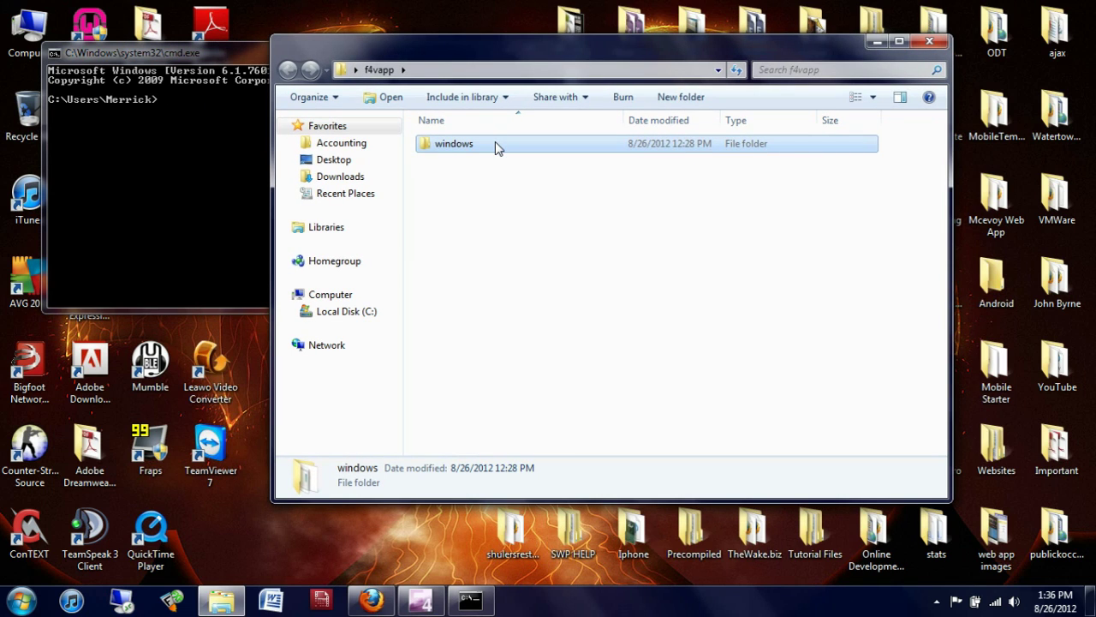
double_click(495, 144)
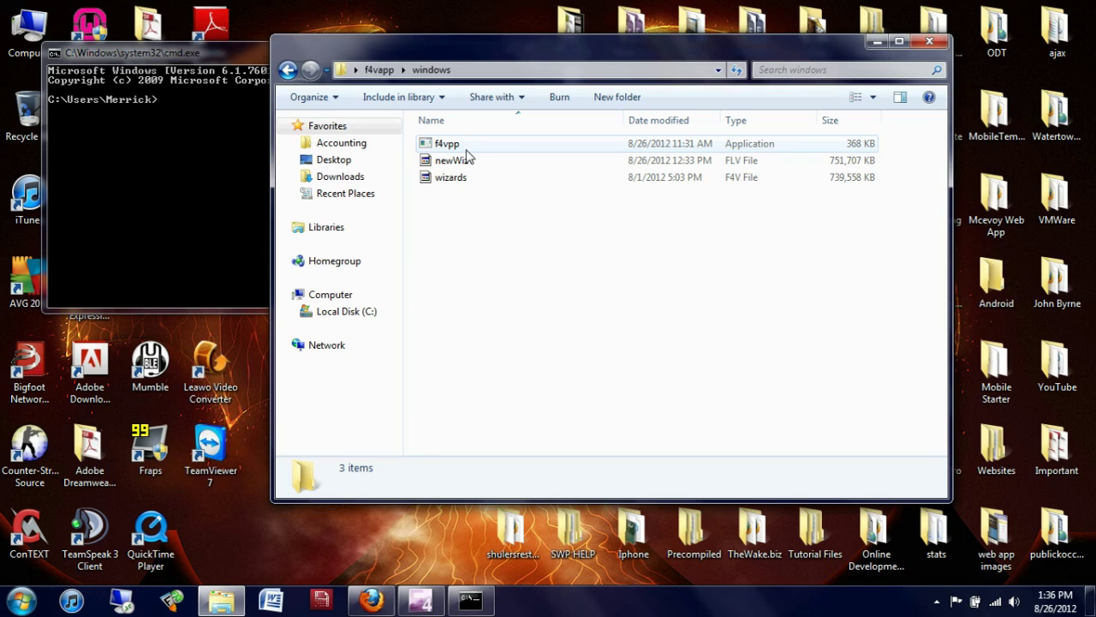
List the home folder's contents with dir
left_click(233, 124)
type("dir")
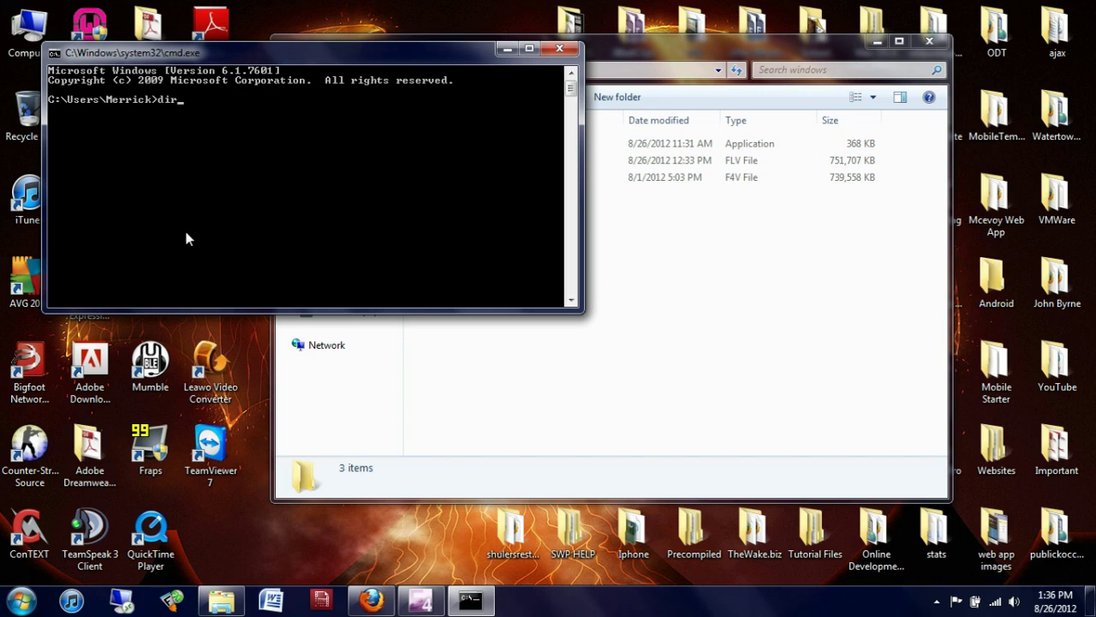
key("Return")
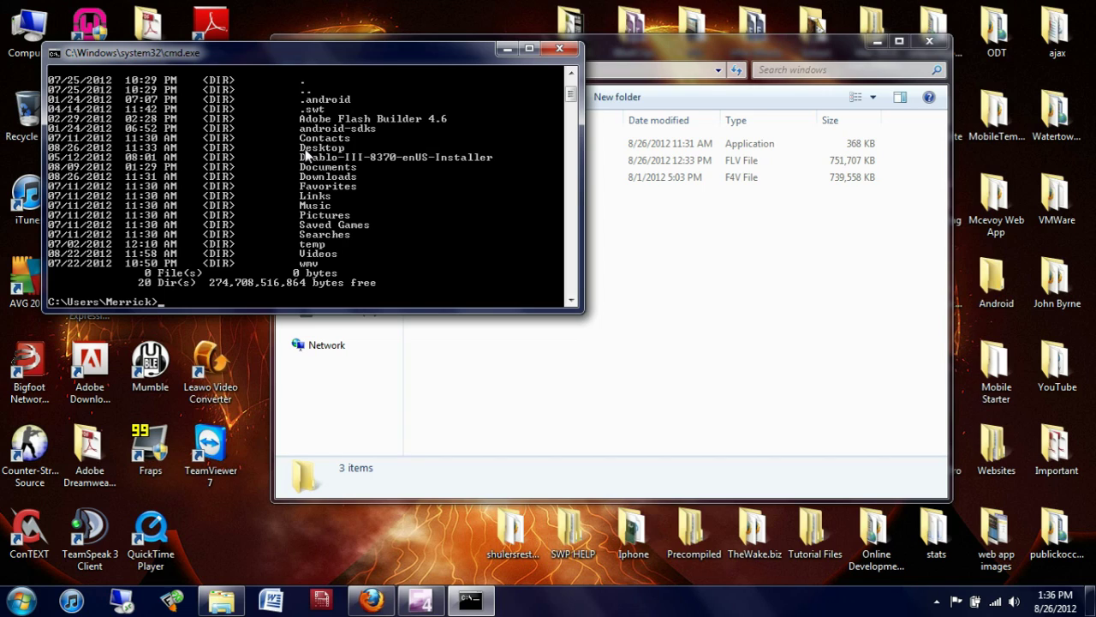
Change the working directory to Desktop\f4vapp\windows
type("cd Desktop\\f4vapp\\")
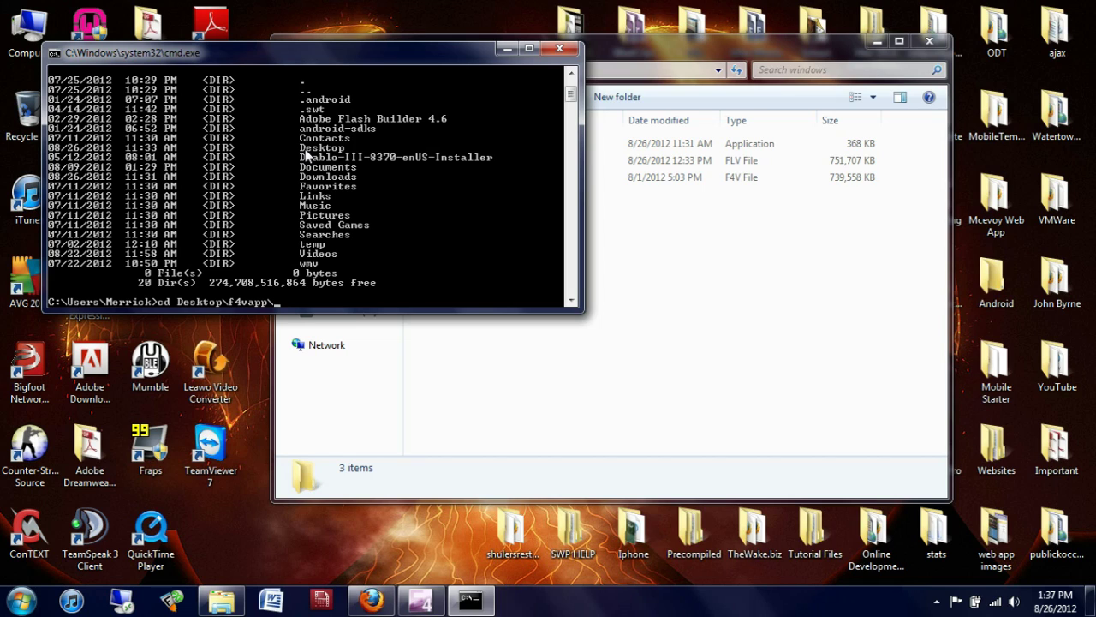
type("windows")
key("Return")
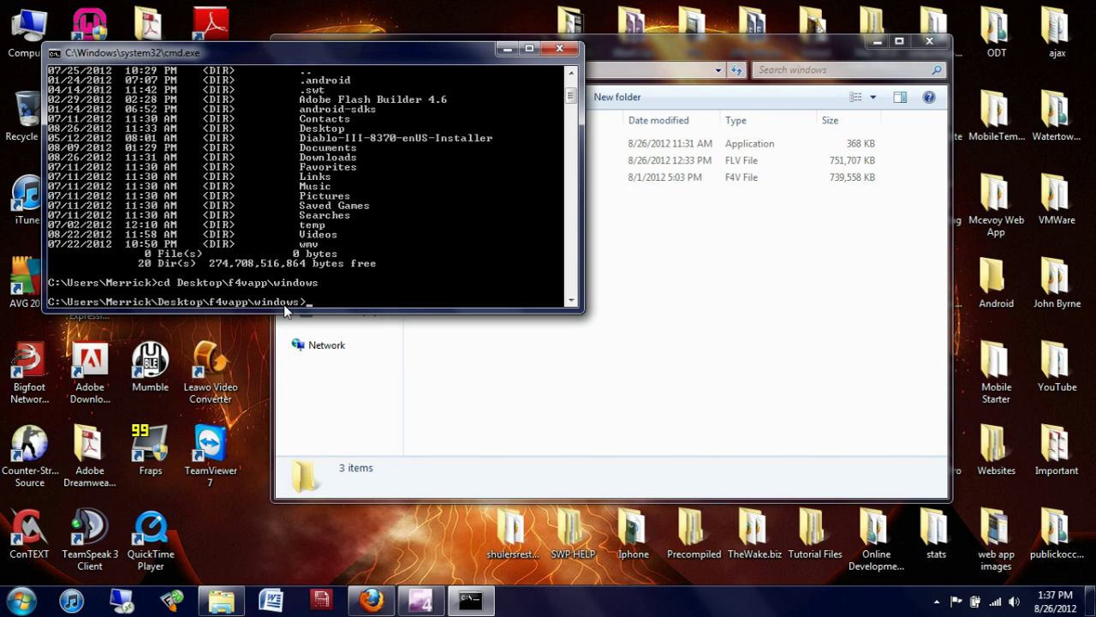
Arrange the folder window on the right and the console on the left
left_click(638, 36)
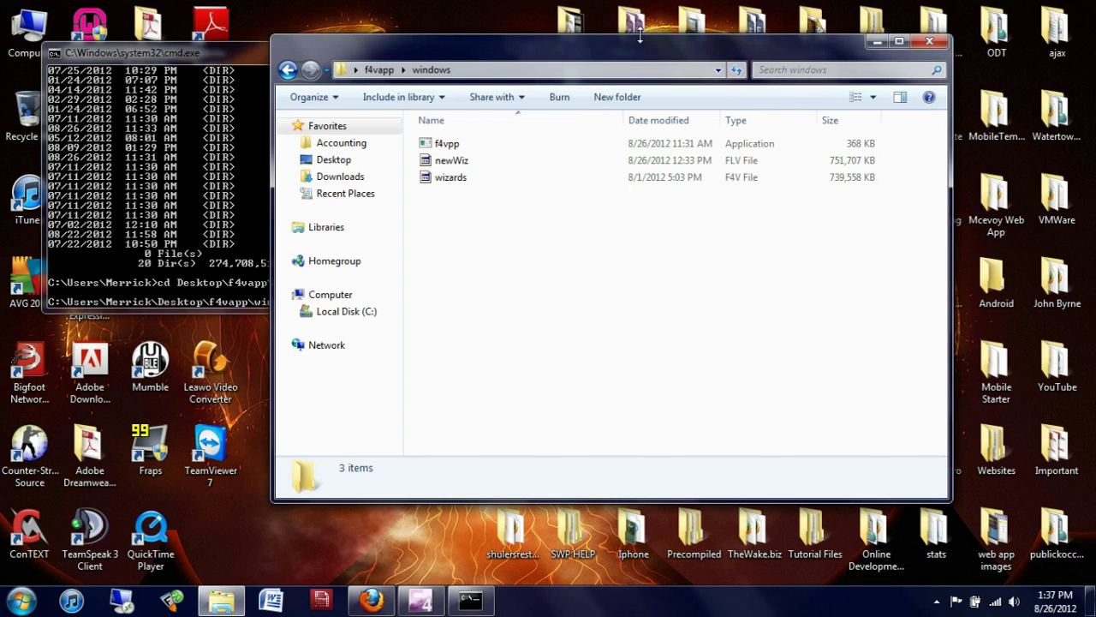
left_click_drag(602, 49, 848, 38)
left_click(724, 137)
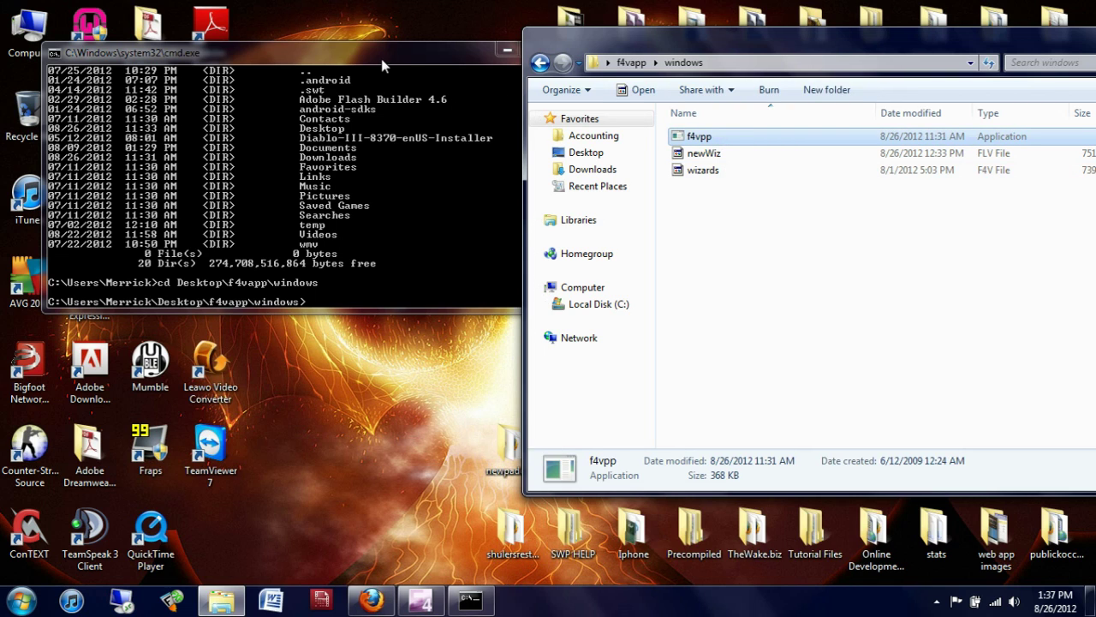
left_click_drag(382, 65, 362, 64)
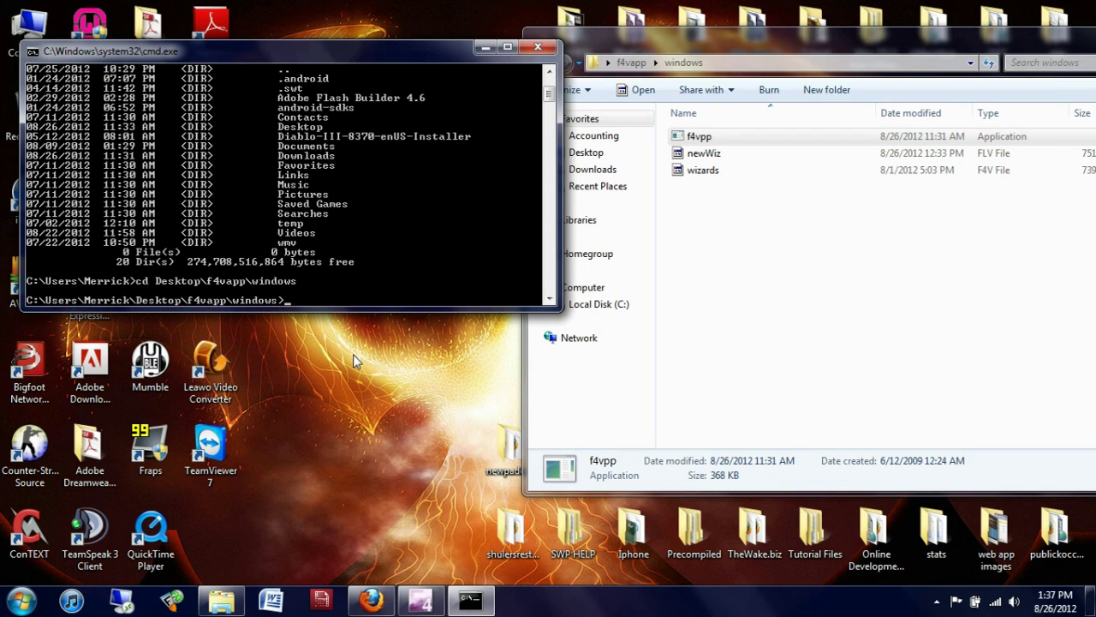
Enter the command f4vpp -i wizards.f4v -o wizards_test.flv at the prompt
type("f4vpp -i")
left_click(990, 174)
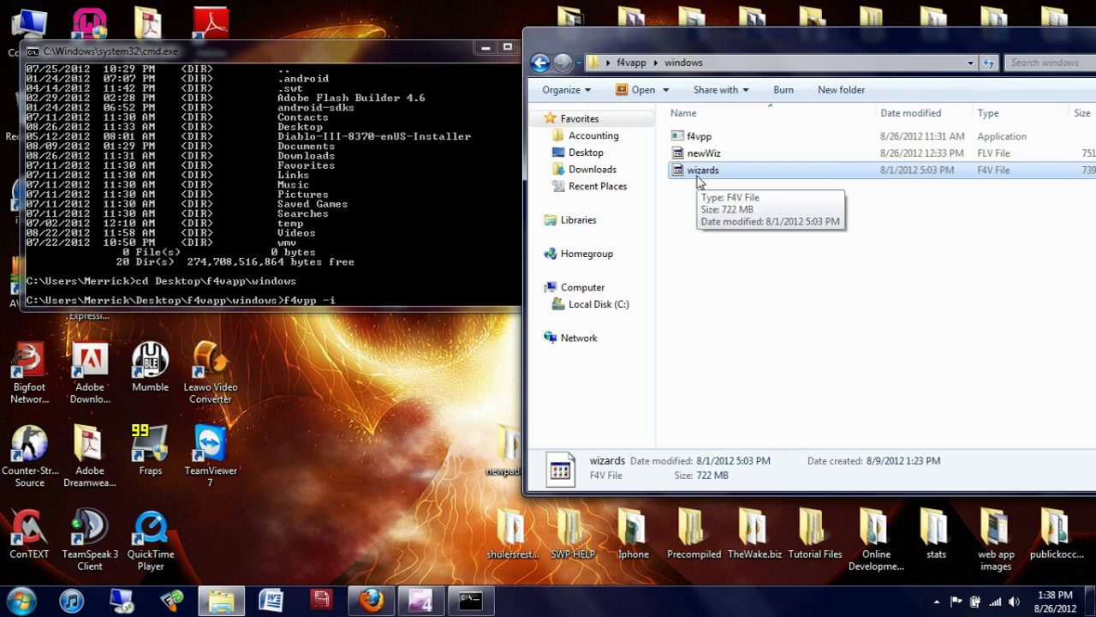
left_click(399, 303)
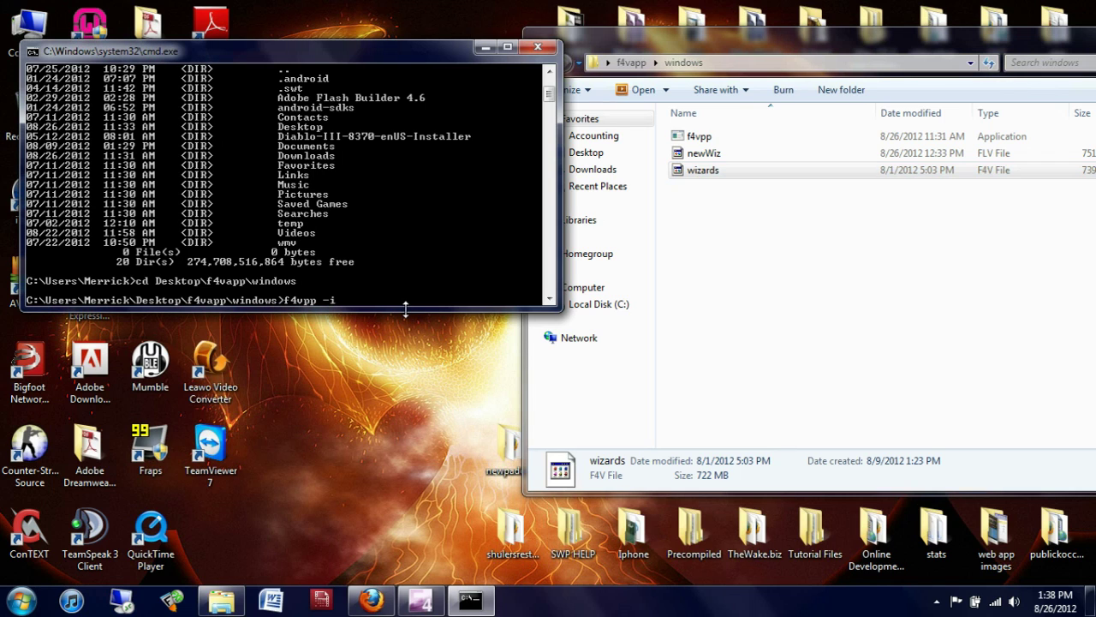
type("wizards.f4v")
type("-o wizards")
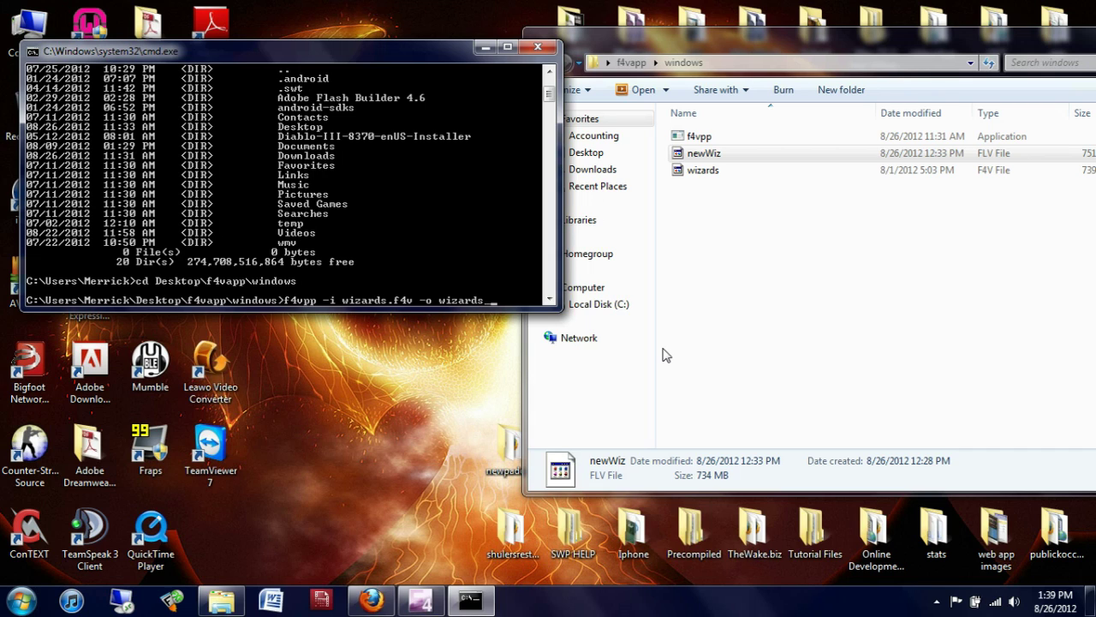
type("_test.flv")
Run the f4vpp conversion and inspect the newly created wizards_test file
key("Return")
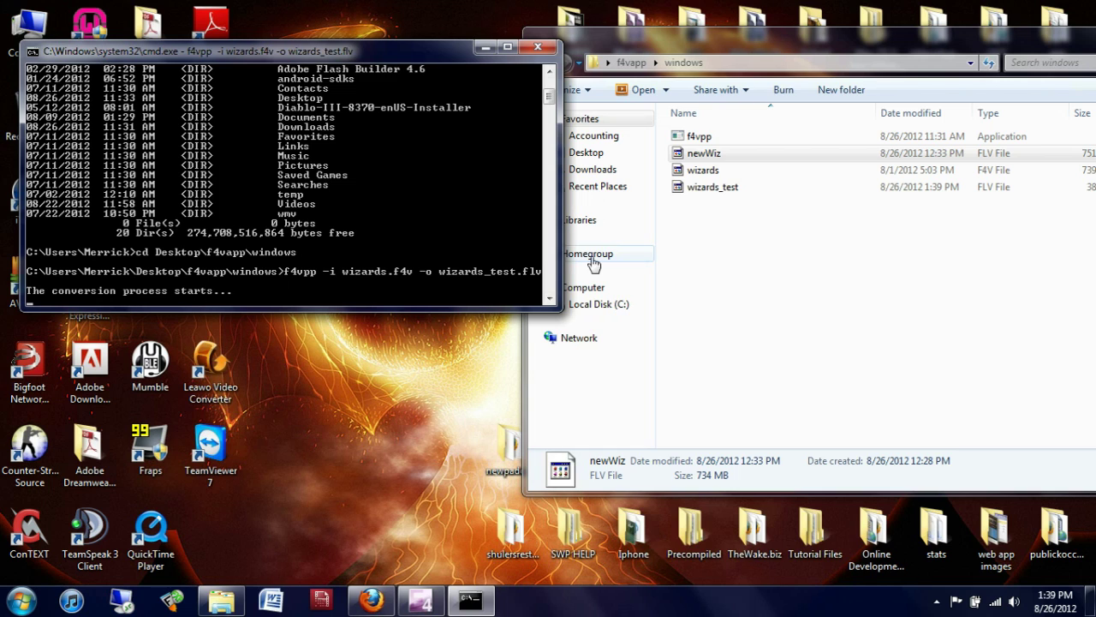
left_click(898, 188)
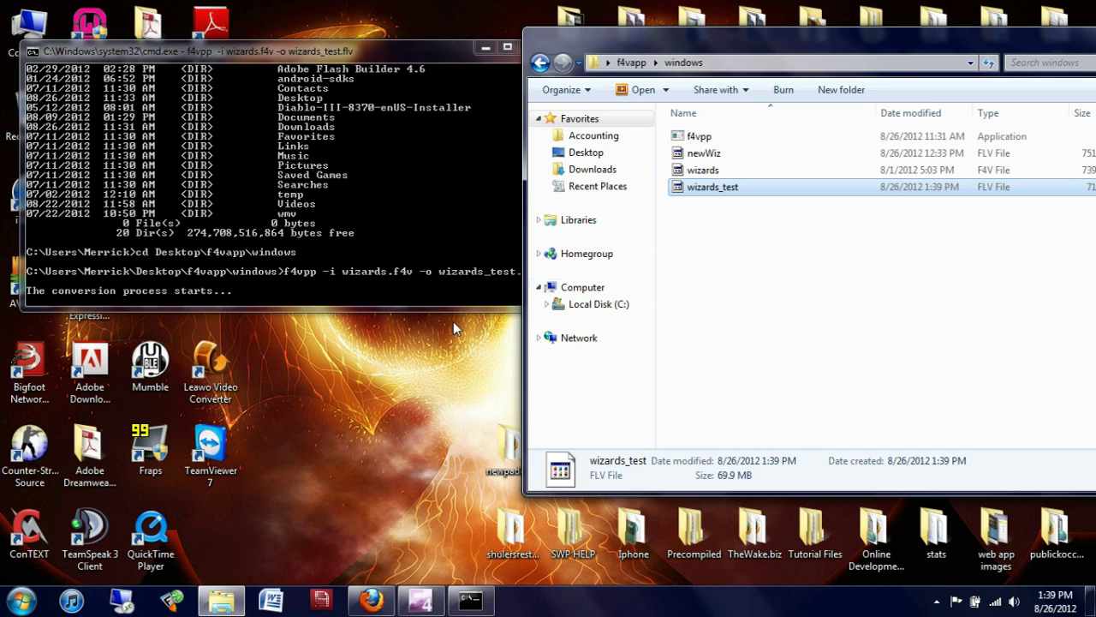
left_click(396, 53)
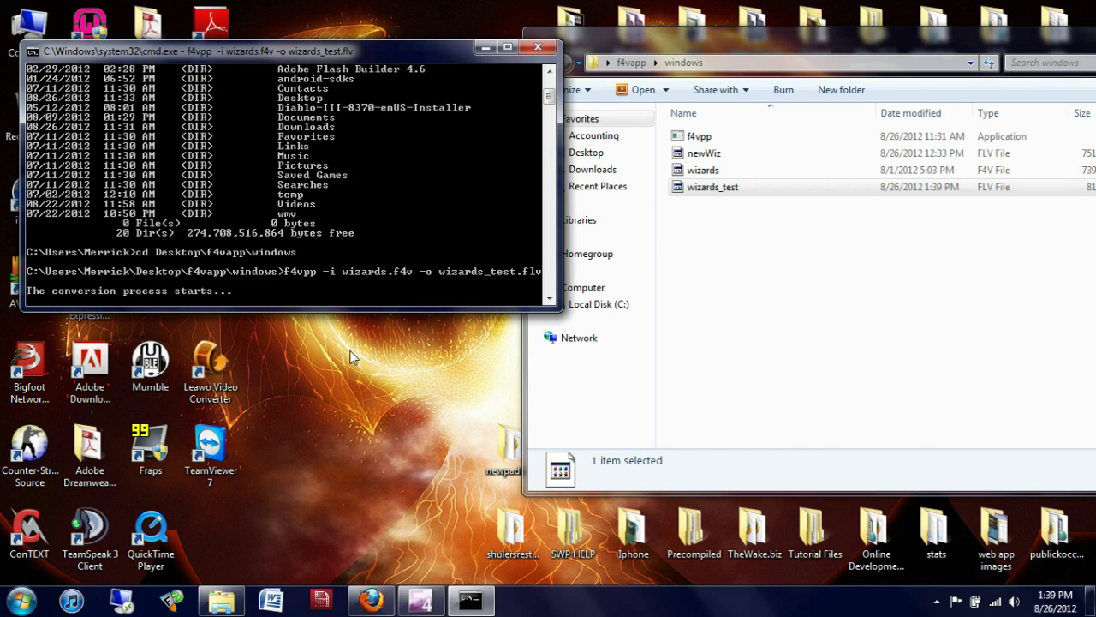
Compare wizards, newWiz and wizards_test file types and sizes in Explorer
left_click(702, 170)
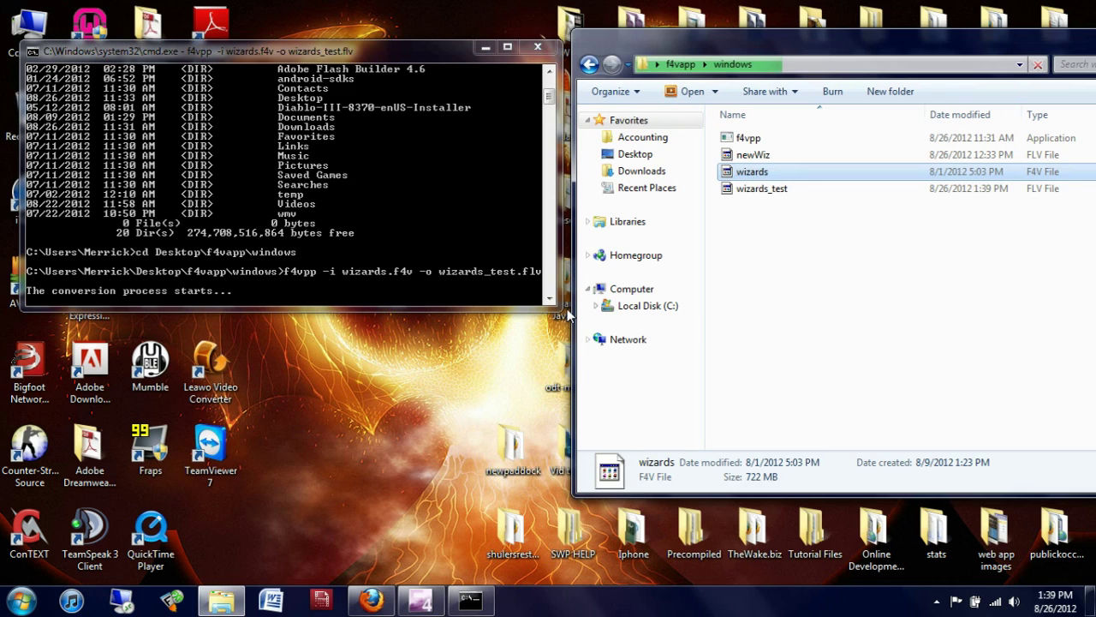
left_click(768, 156)
left_click(757, 190)
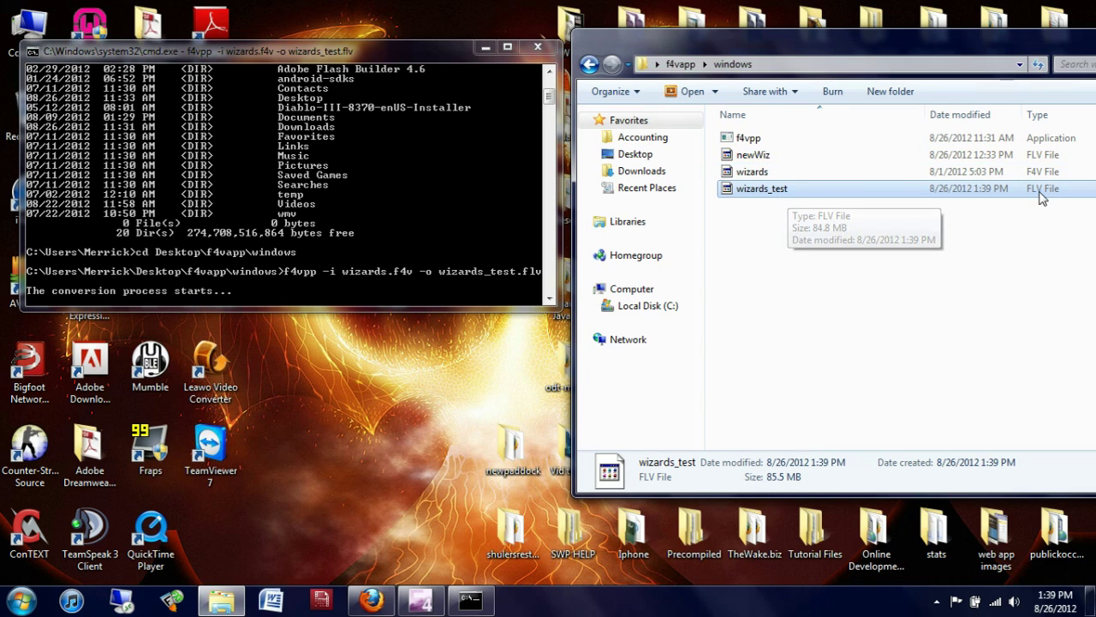
left_click(766, 158)
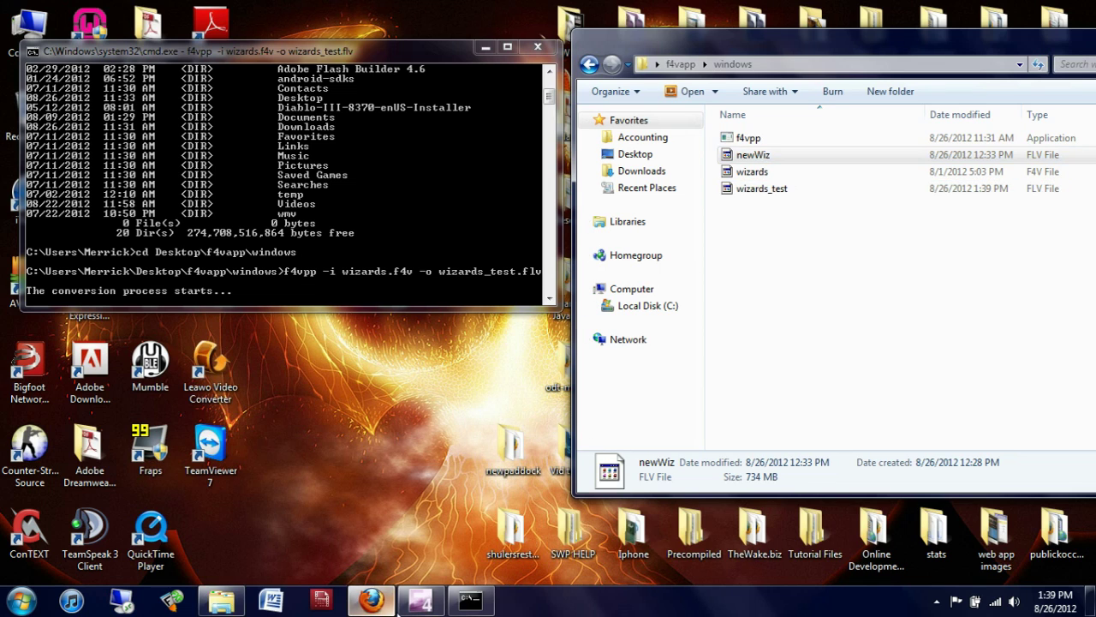
Maximize Expression Encoder and browse the import dialog to Desktop\f4vapp\windows
left_click(369, 599)
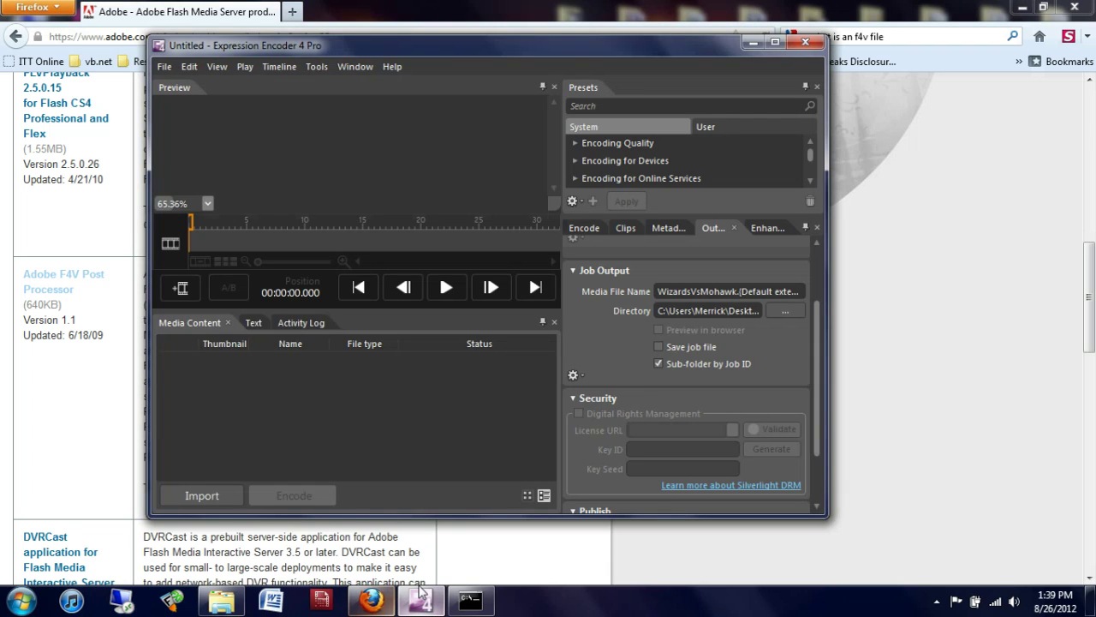
left_click(775, 42)
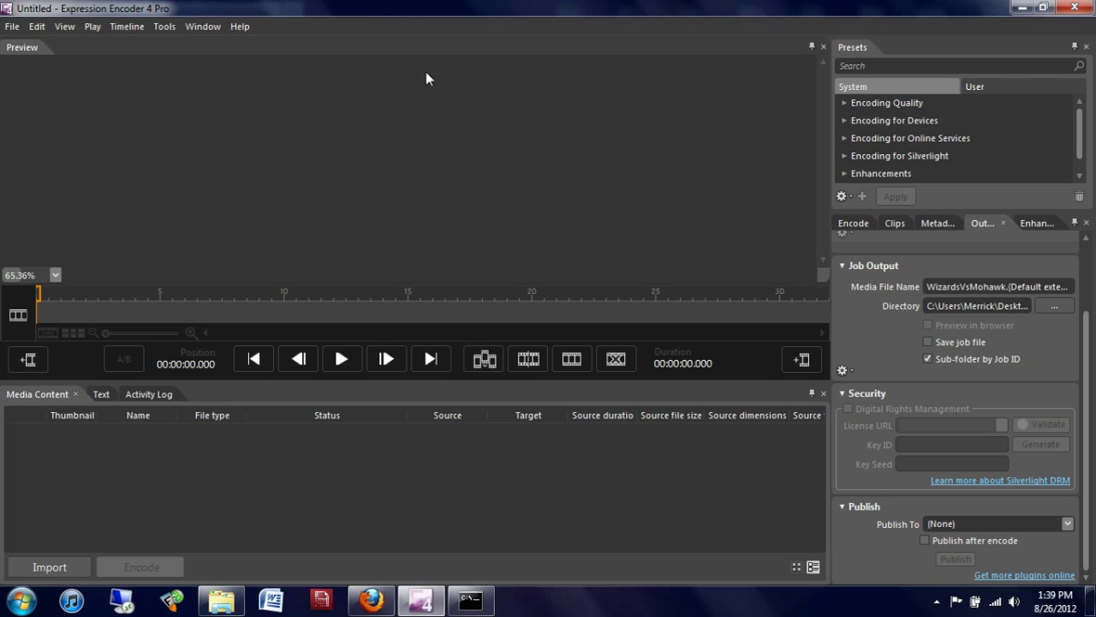
left_click(39, 565)
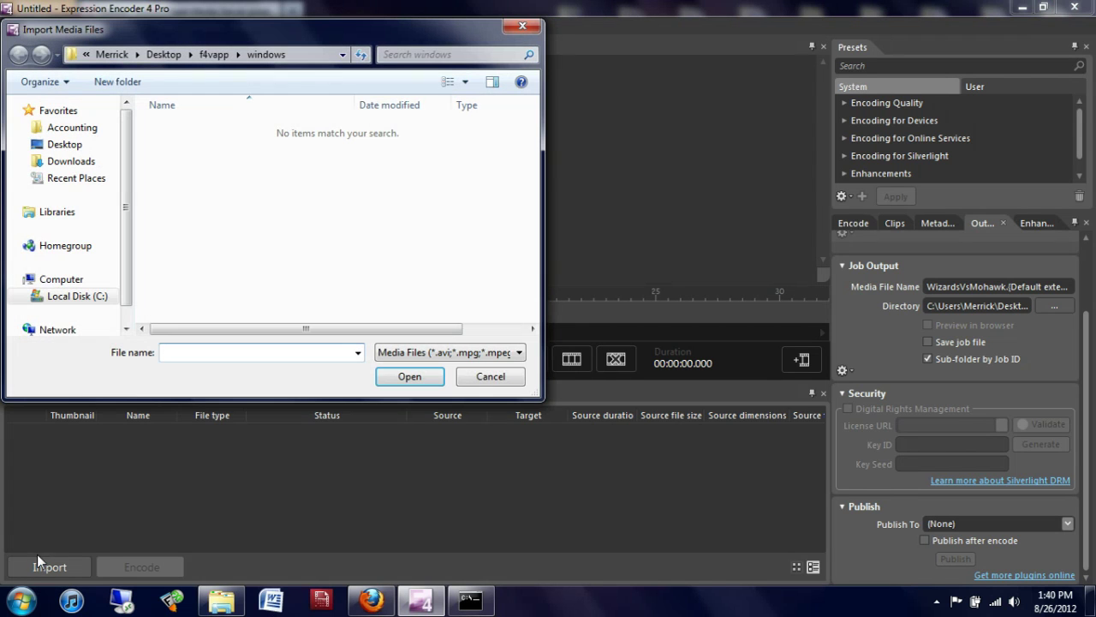
left_click(72, 144)
left_click_drag(129, 29, 295, 34)
scroll(232, 171, "down", 1)
scroll(505, 192, "down", 1)
scroll(505, 195, "down", 5)
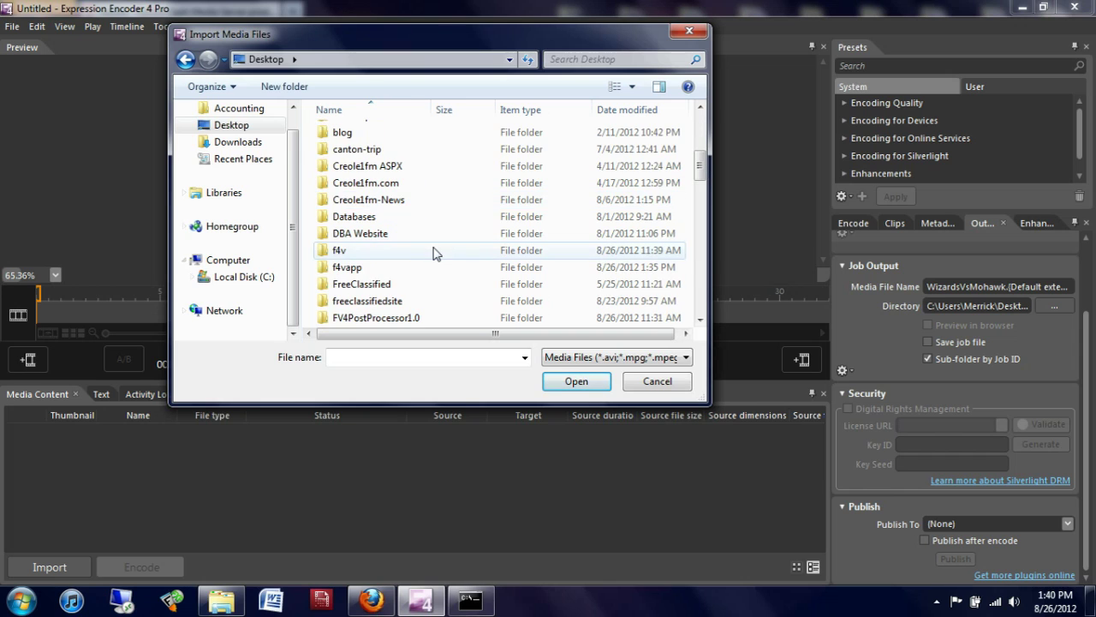
double_click(367, 270)
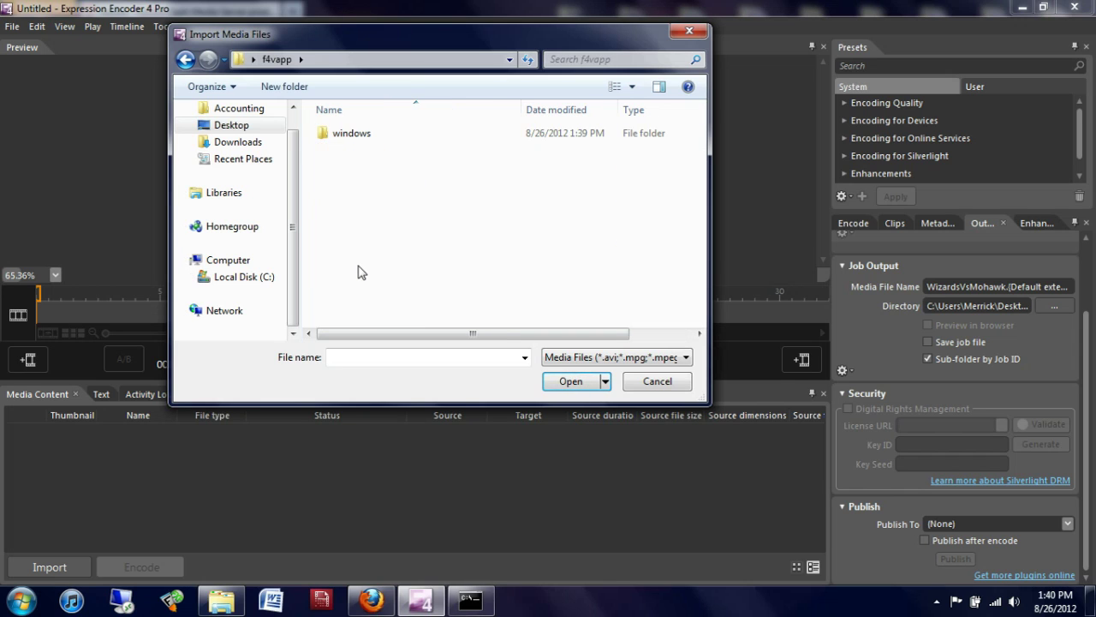
double_click(370, 135)
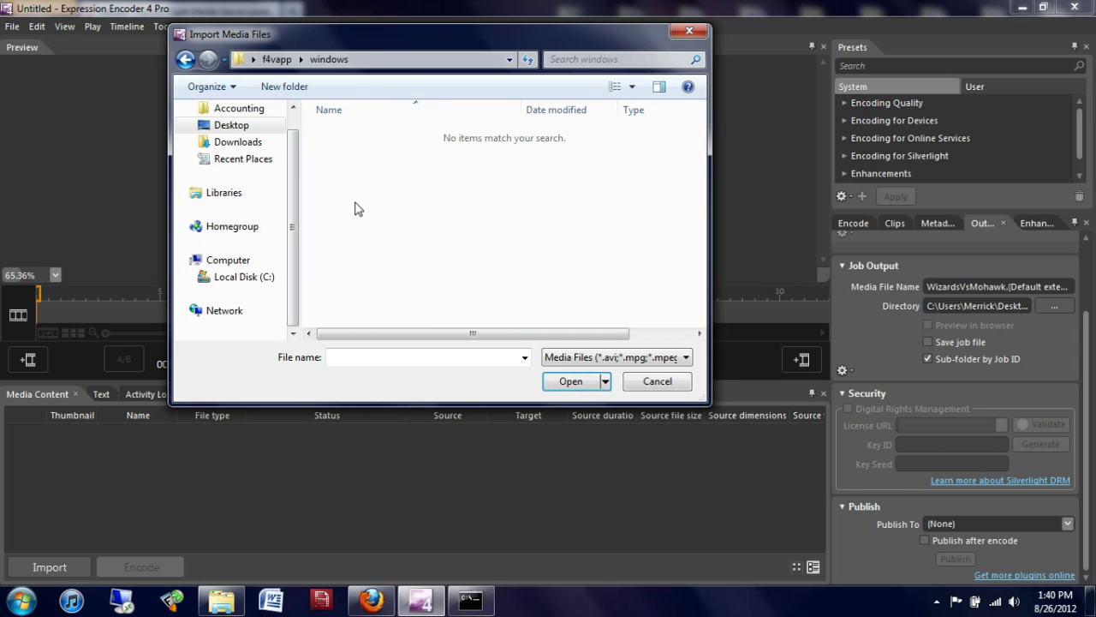
Show All Files and import newWiz.flv into the project
left_click(659, 358)
left_click(579, 410)
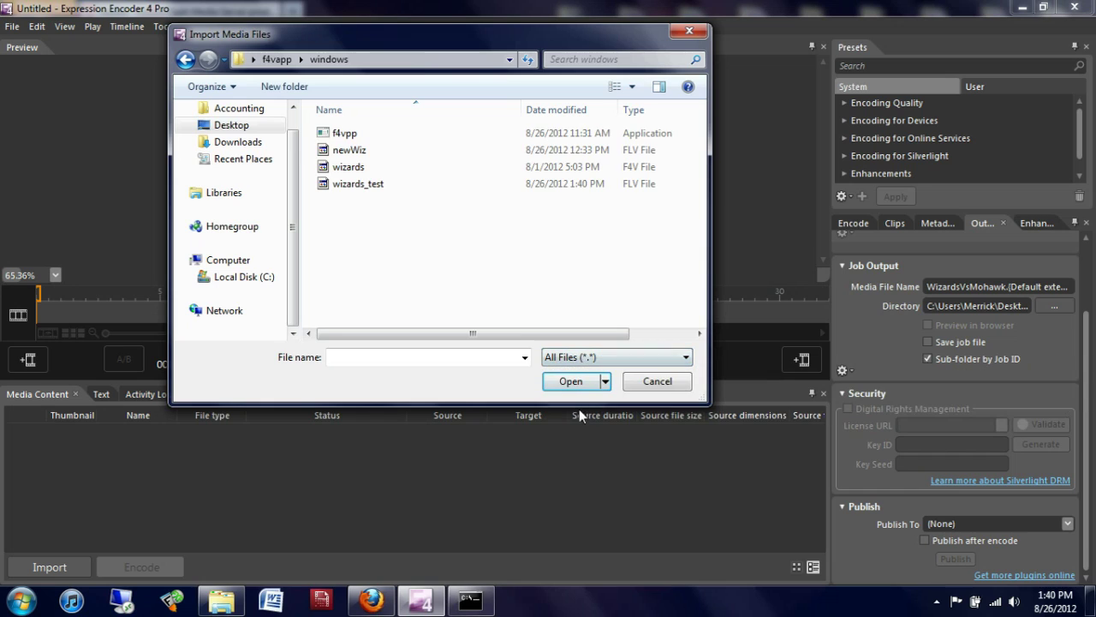
left_click(367, 152)
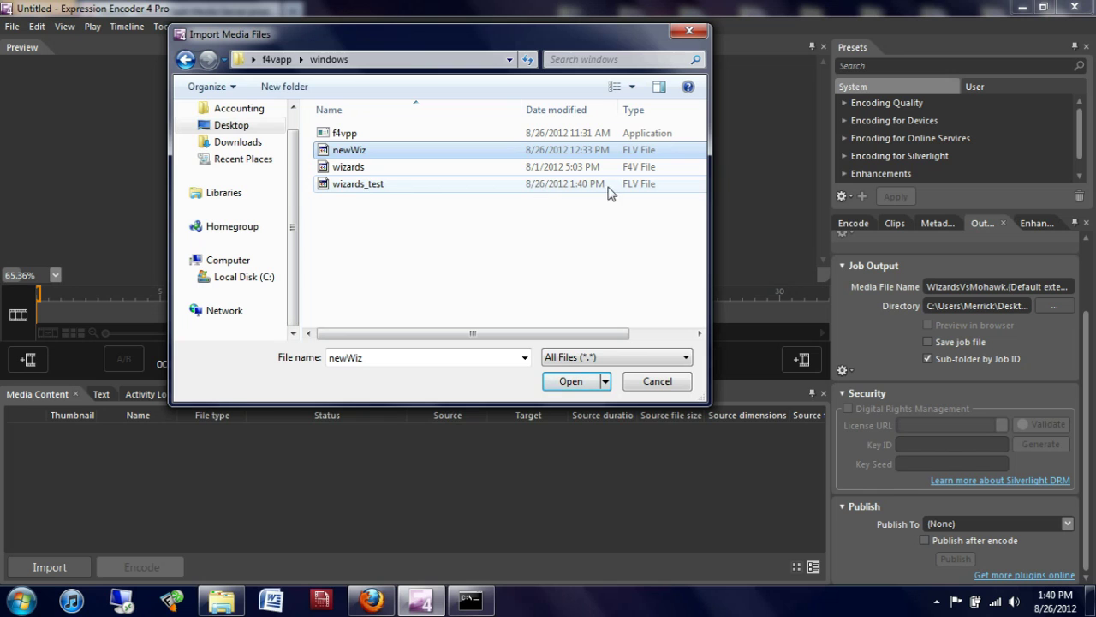
left_click(572, 381)
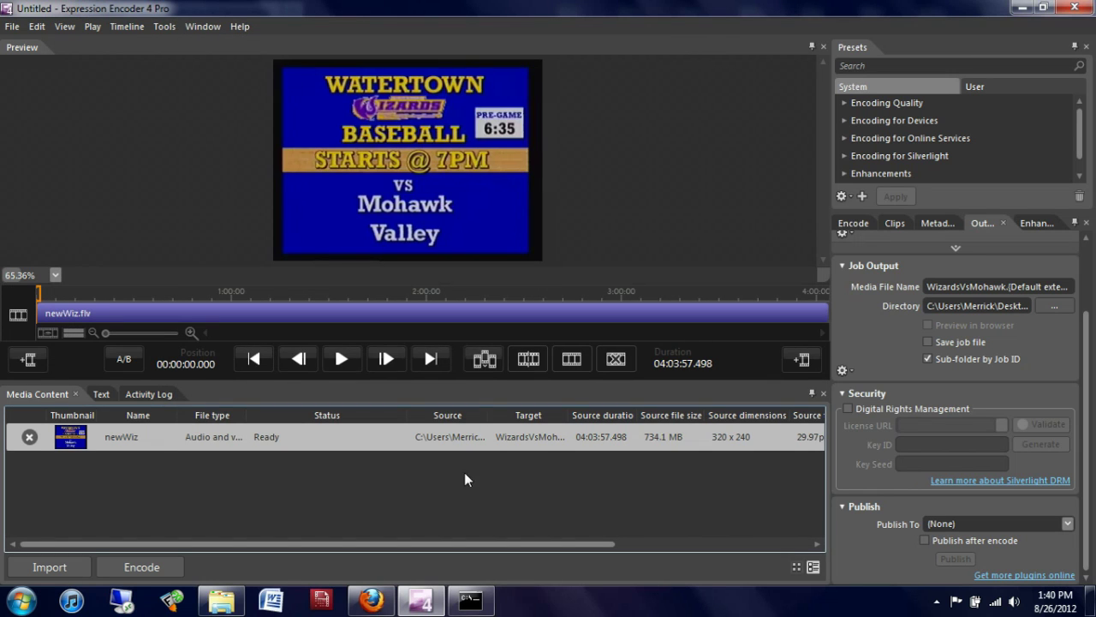
Preview the imported video and browse the Encoding for Online Services HD presets
left_click(341, 359)
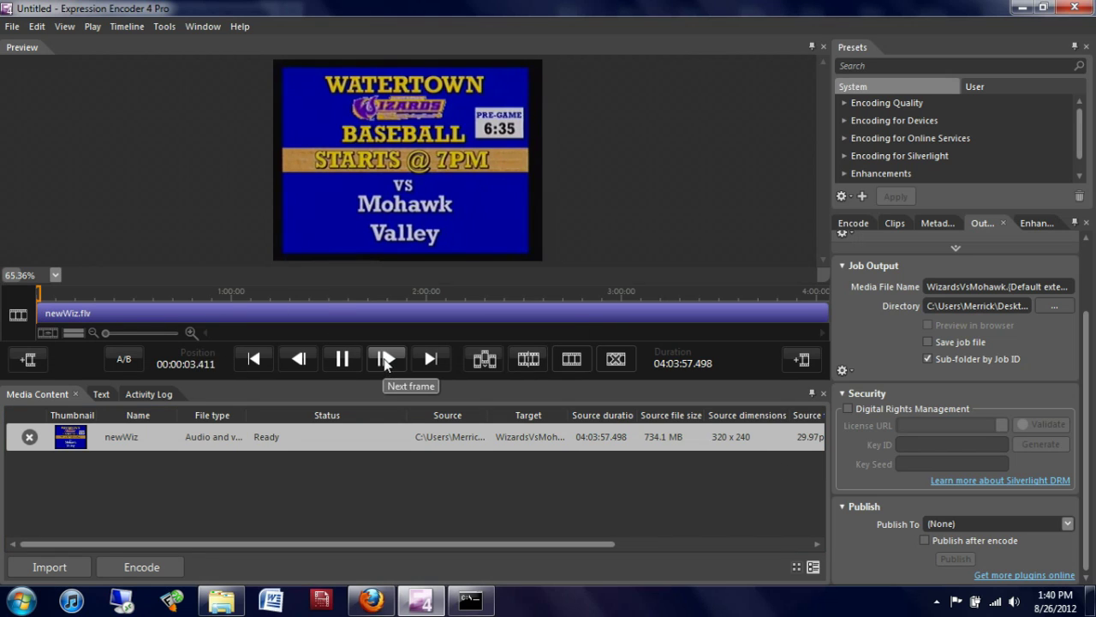
left_click(341, 359)
left_click(853, 223)
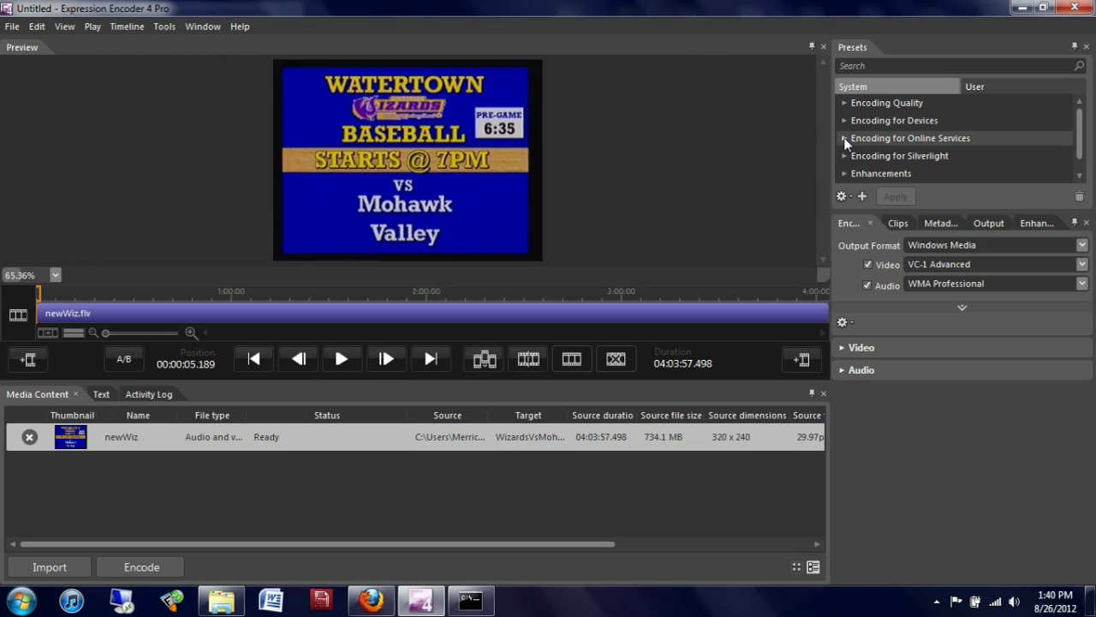
left_click(843, 137)
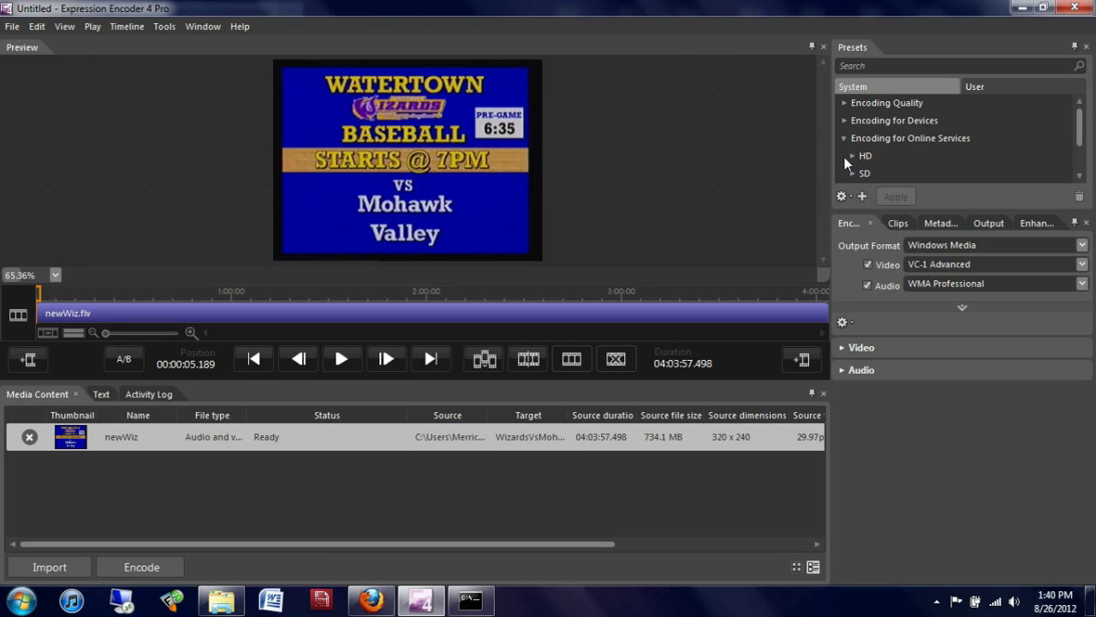
left_click(854, 156)
scroll(869, 153, "down", 2)
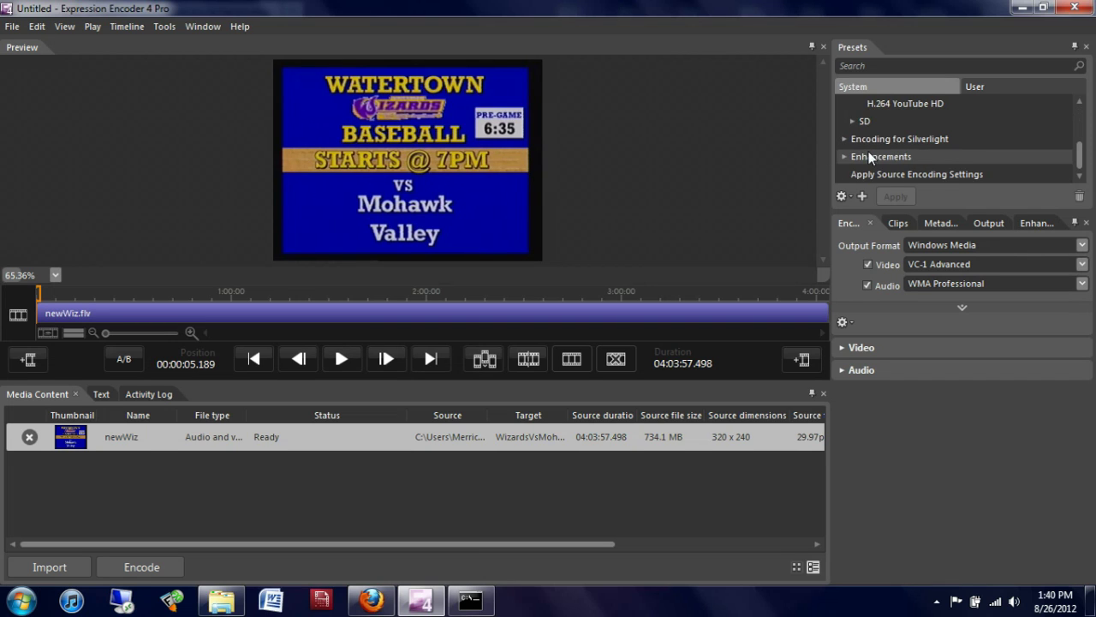
scroll(870, 149, "up", 1)
mouse_move(902, 137)
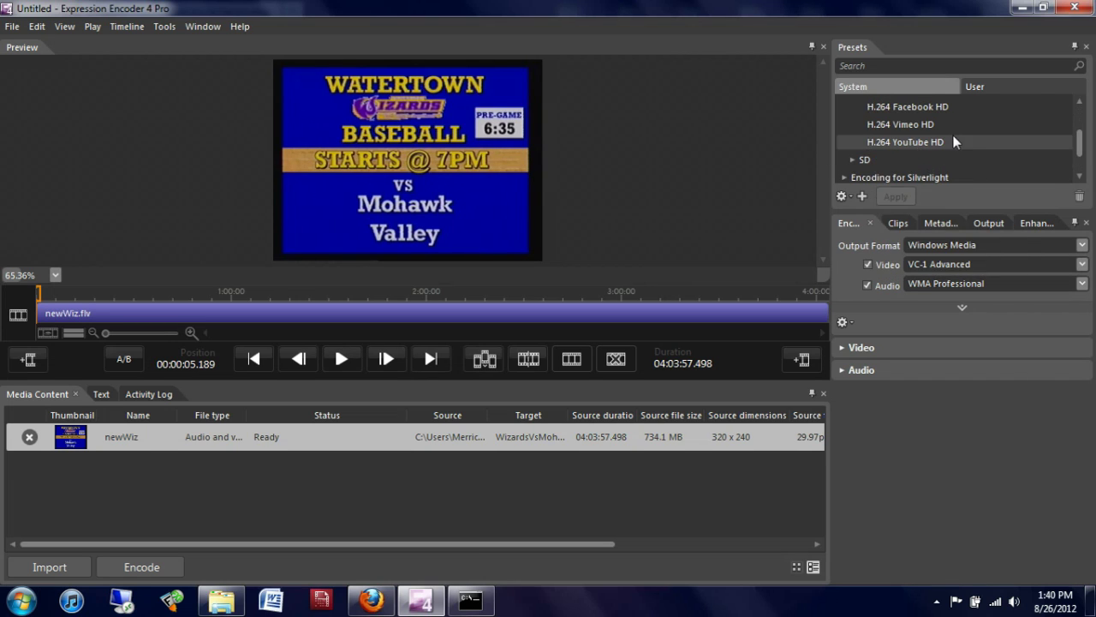
Set Output Format to MP4 and the video profile to H.264 - Main
left_click(934, 246)
left_click(931, 279)
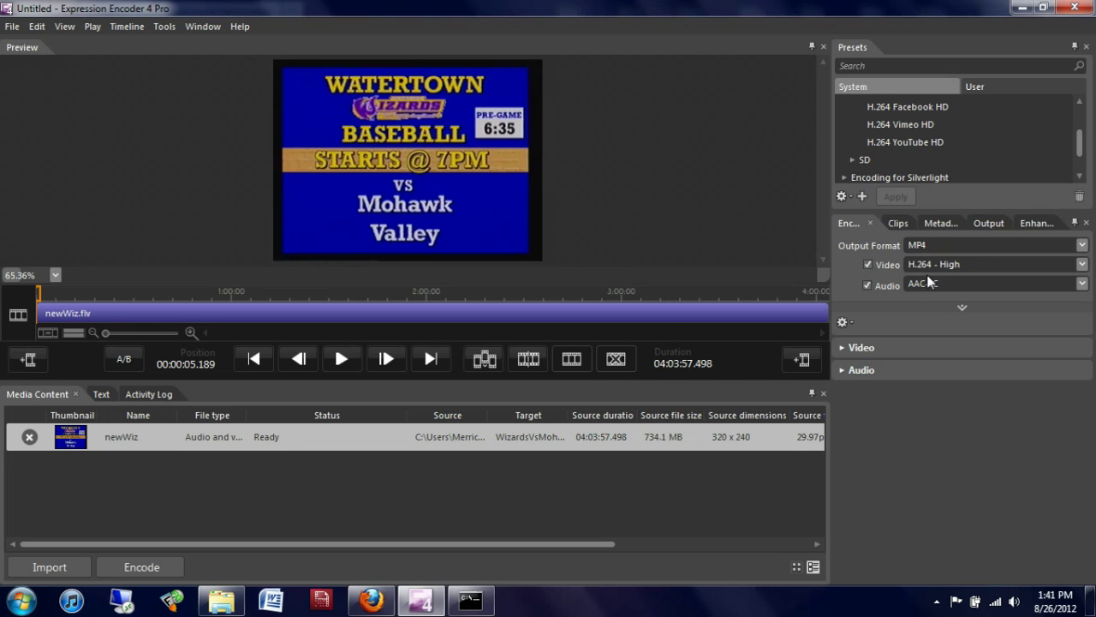
left_click(985, 265)
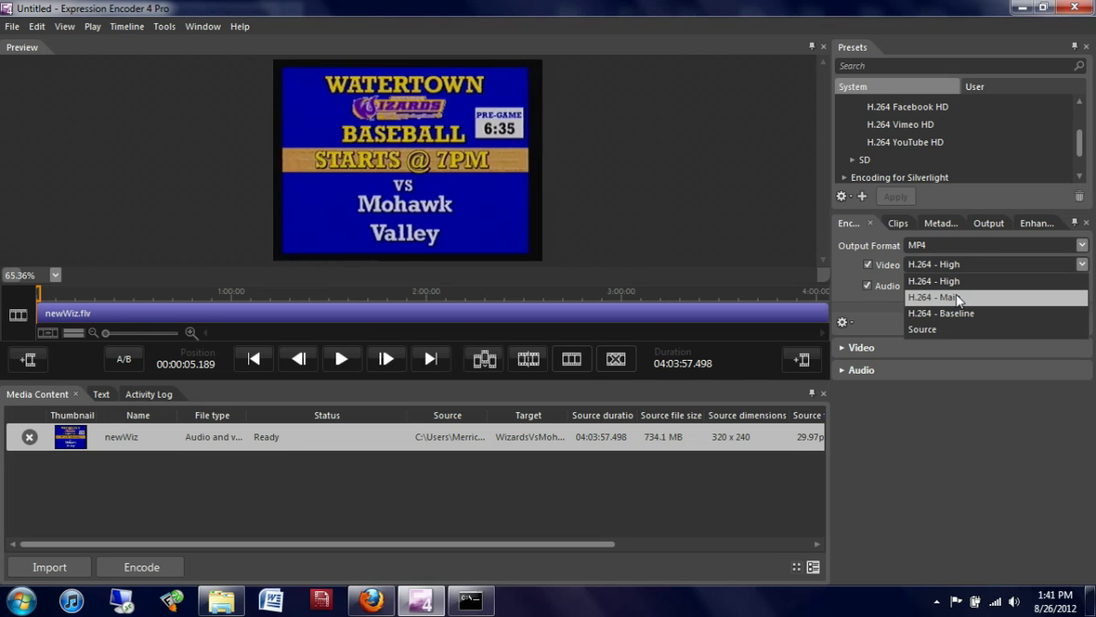
left_click(959, 297)
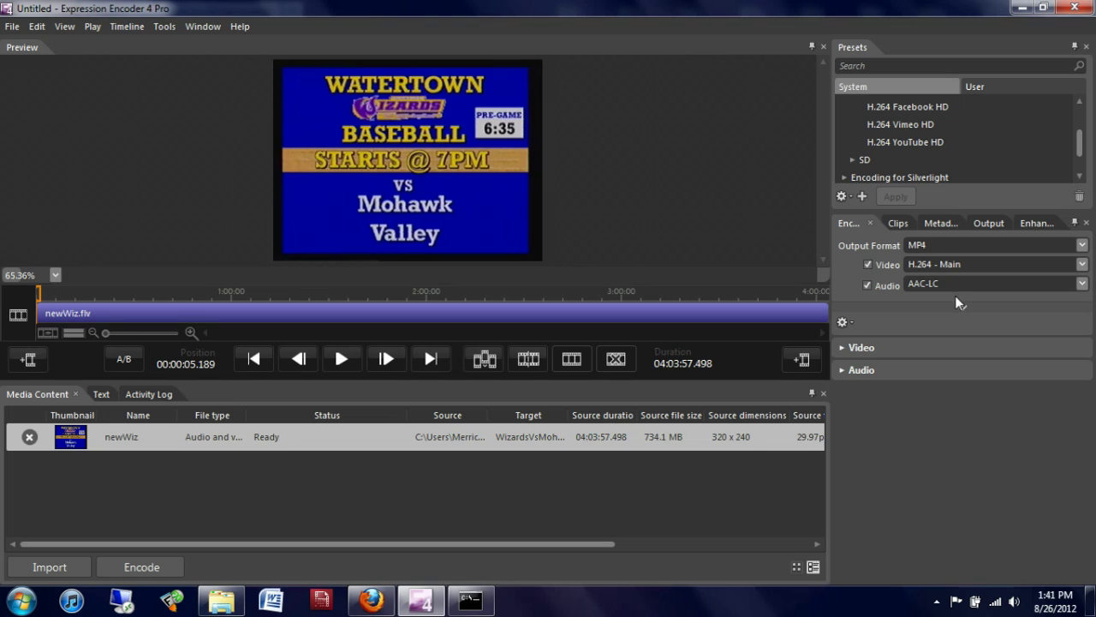
left_click(938, 223)
Keep the existing output directory and start encoding to WizardsVsMohawk.mp4
left_click(989, 224)
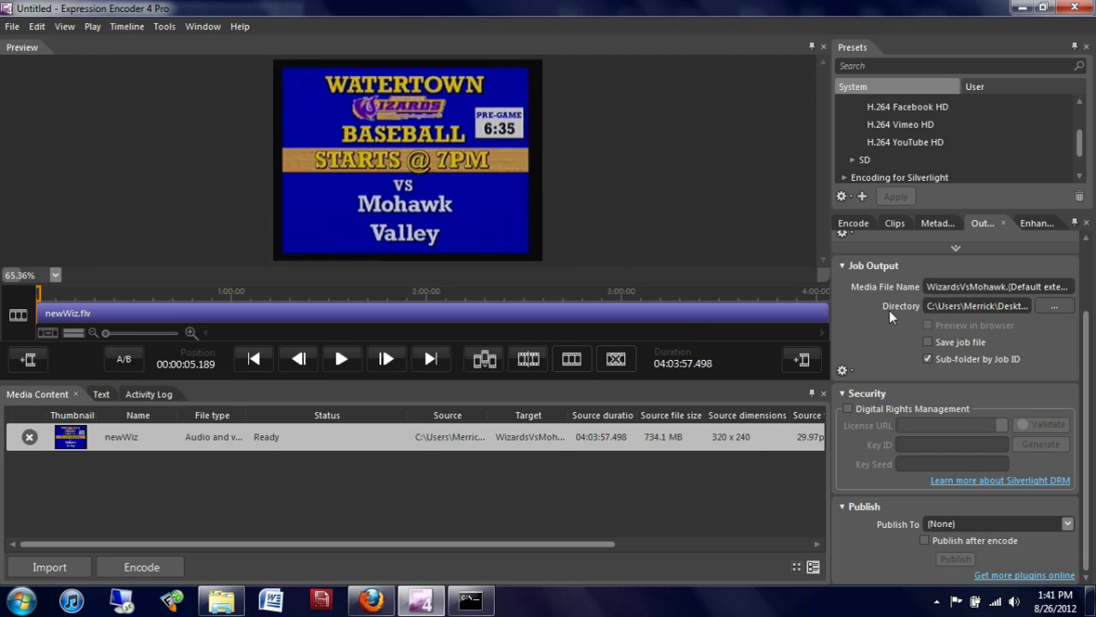
left_click(1054, 306)
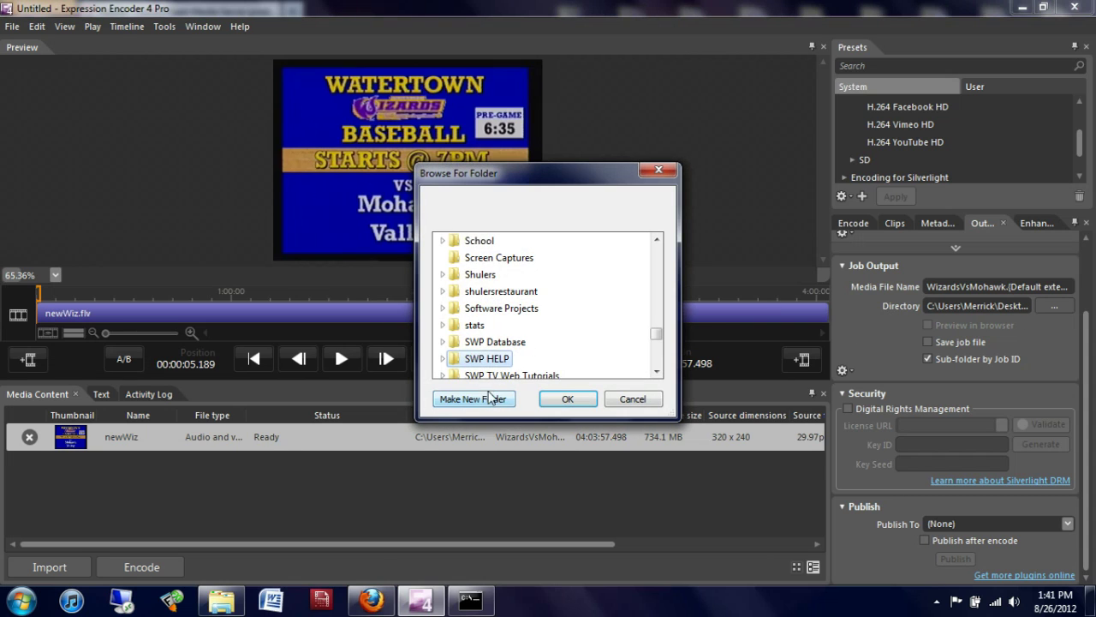
left_click(644, 400)
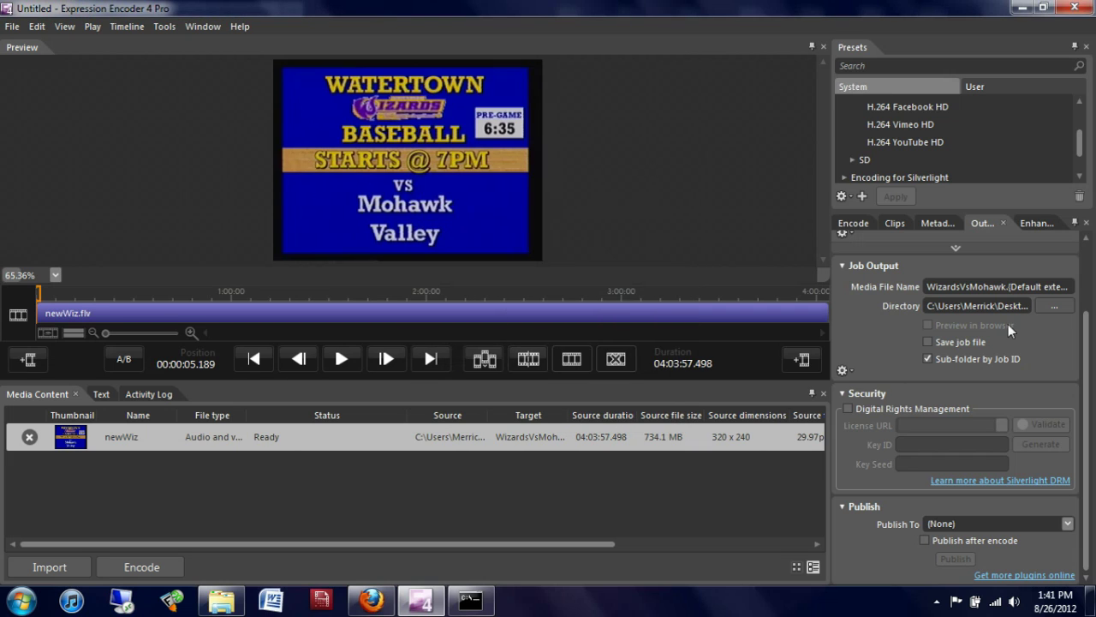
left_click(114, 570)
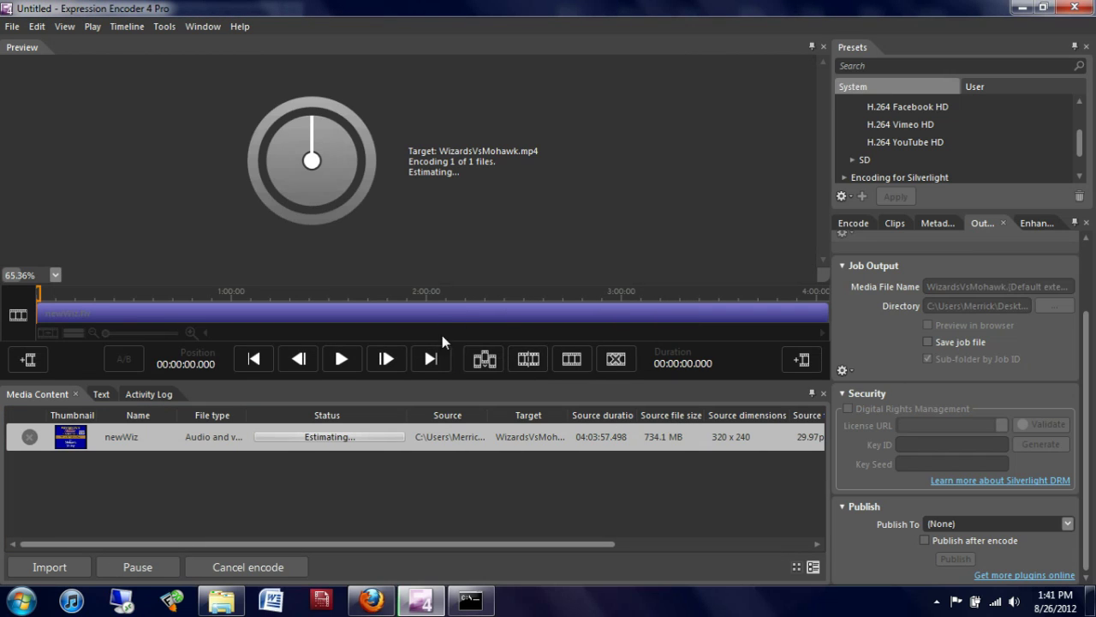